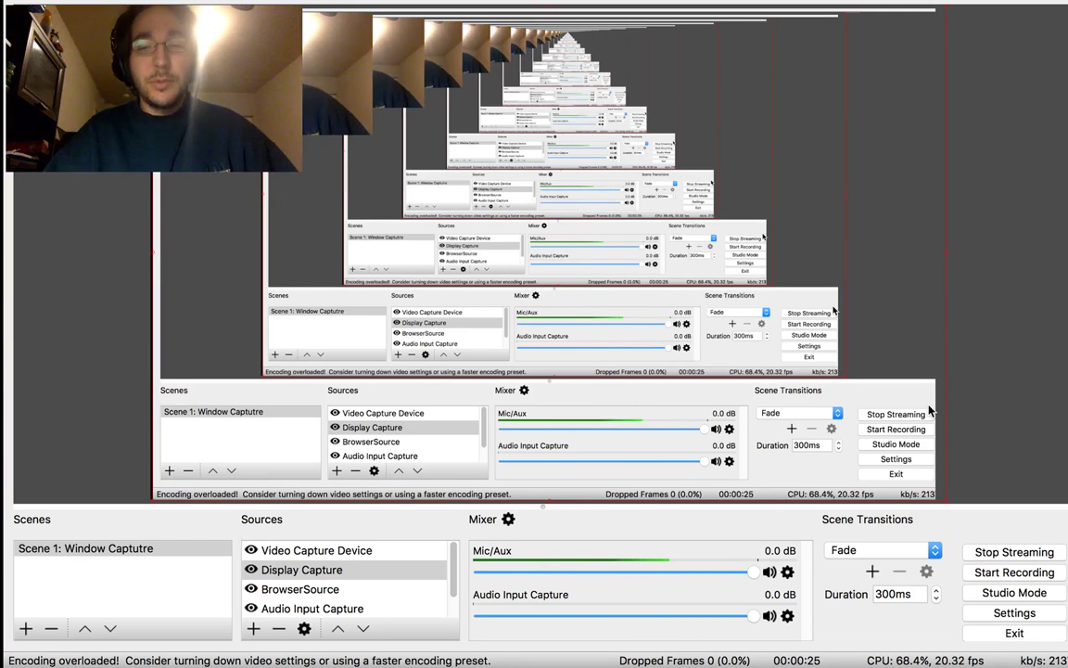
Switch from the streaming OBS window to the YouTube Live Dashboard in Safari.
{"action": "key", "text": "super+Tab"}
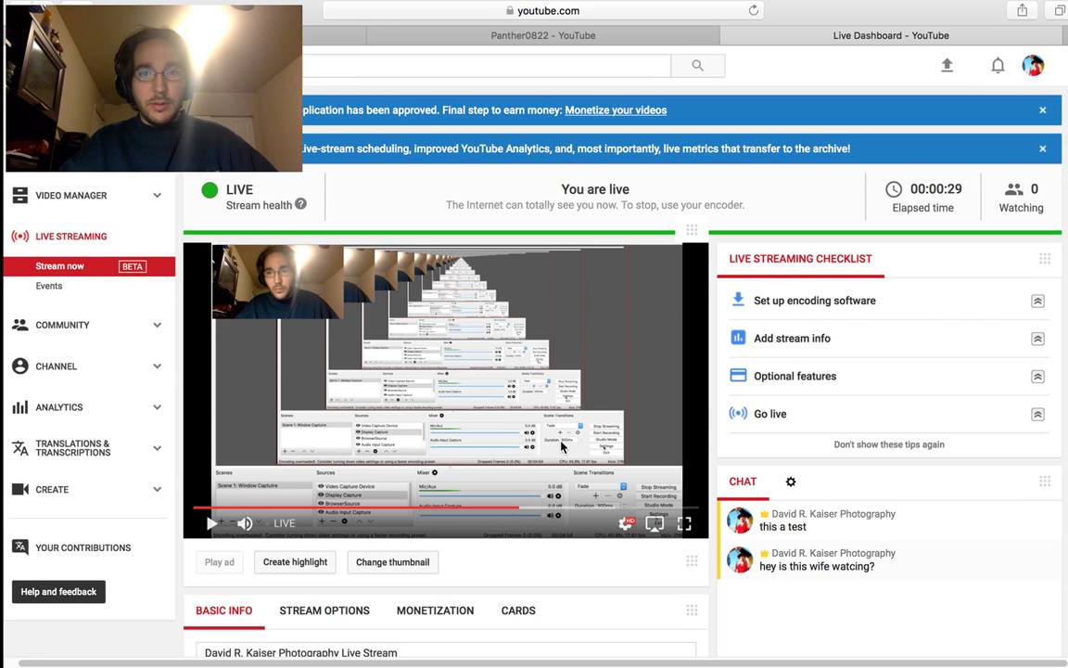
Reload the Live Dashboard to check stream health and viewer count, then return to OBS.
{"action": "left_click", "coordinate": [754, 10]}
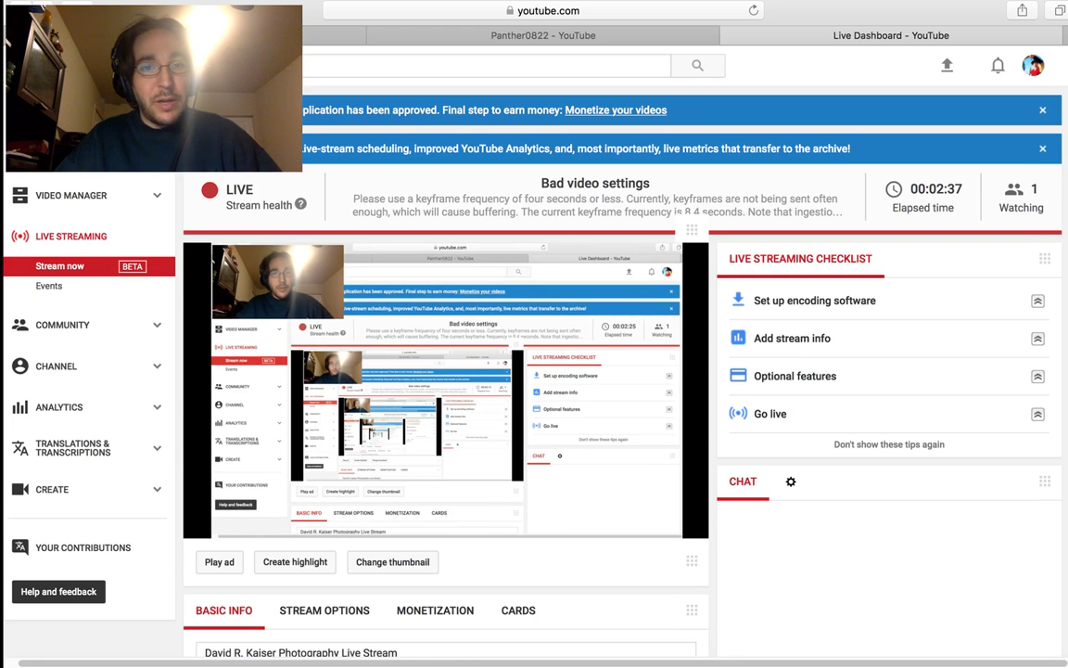
{"action": "key", "text": "super+Tab"}
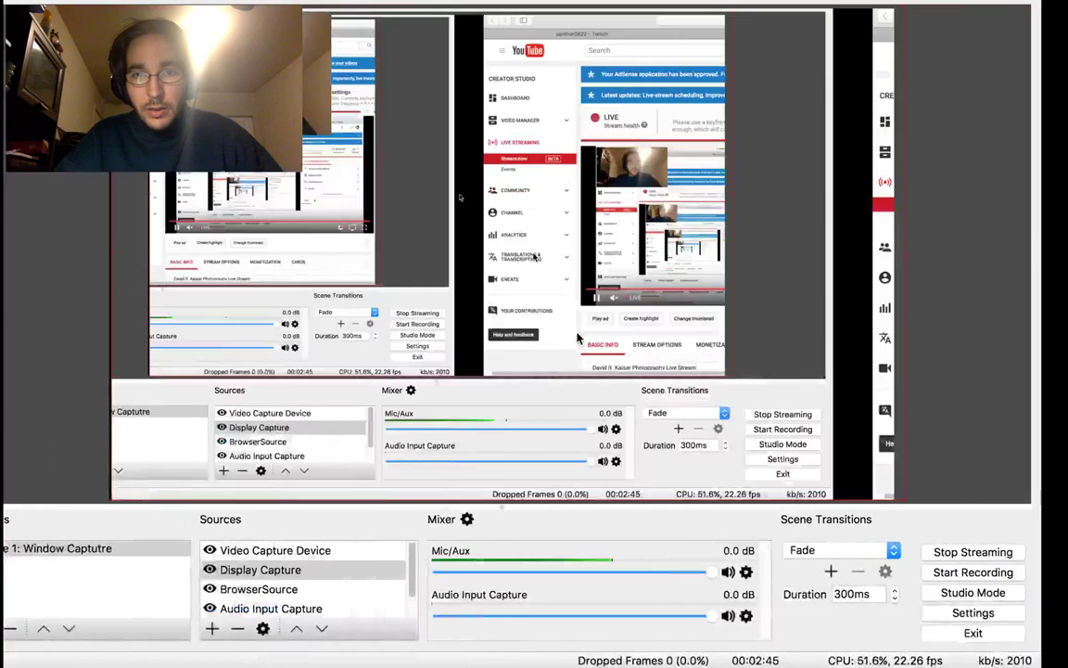